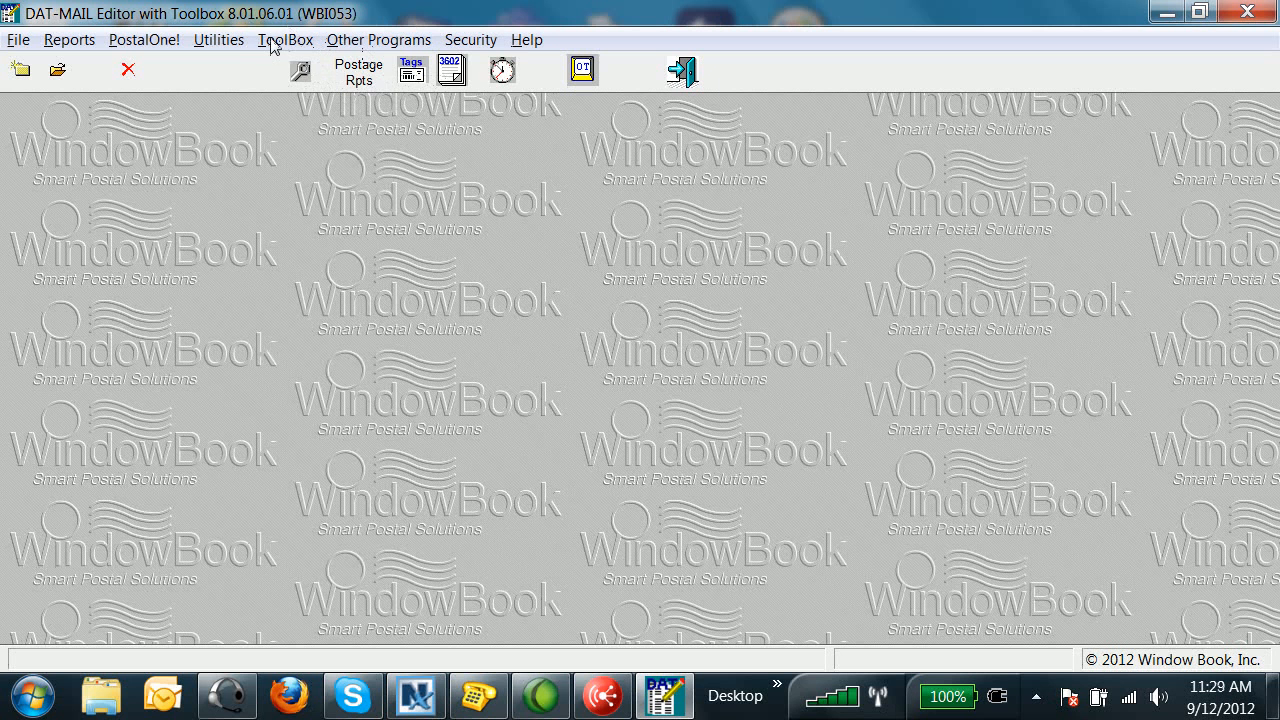
# Start multi-job freight planning with MERGE DEMO JOB 1 and MERGE DEMO JOB 2 selected, and process their entry plan
pyautogui.click(278, 40)
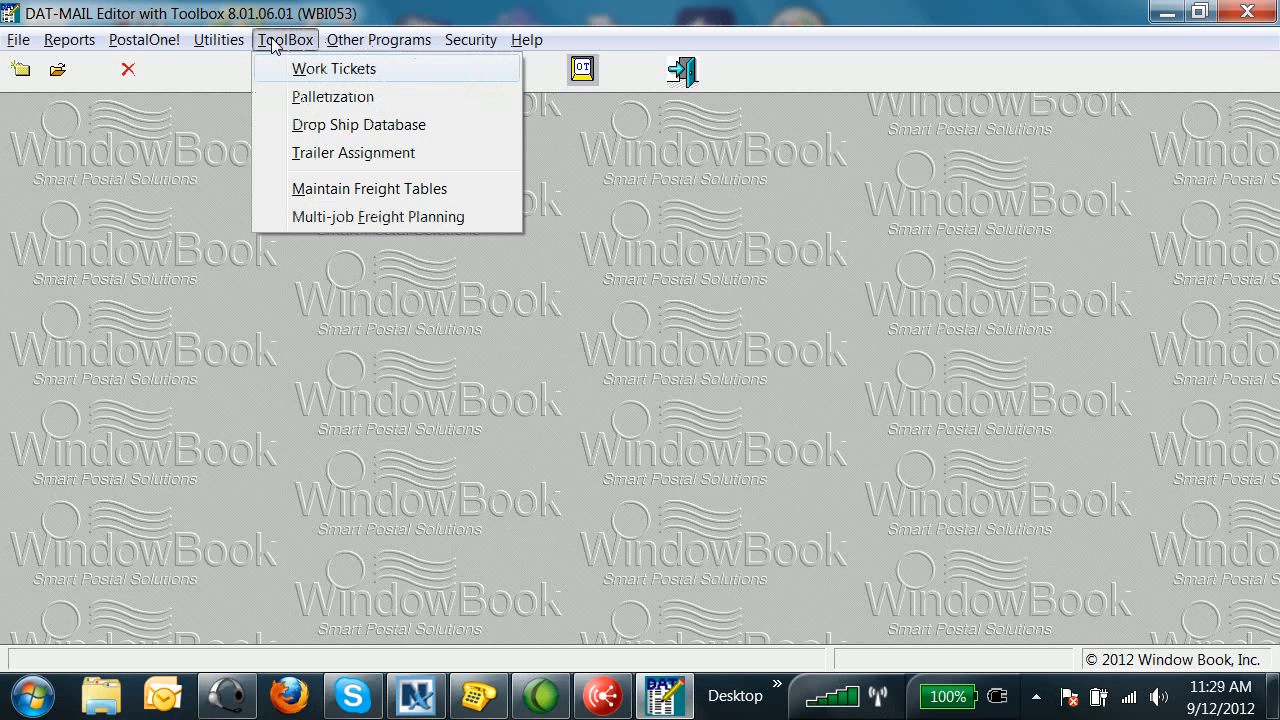
pyautogui.click(298, 217)
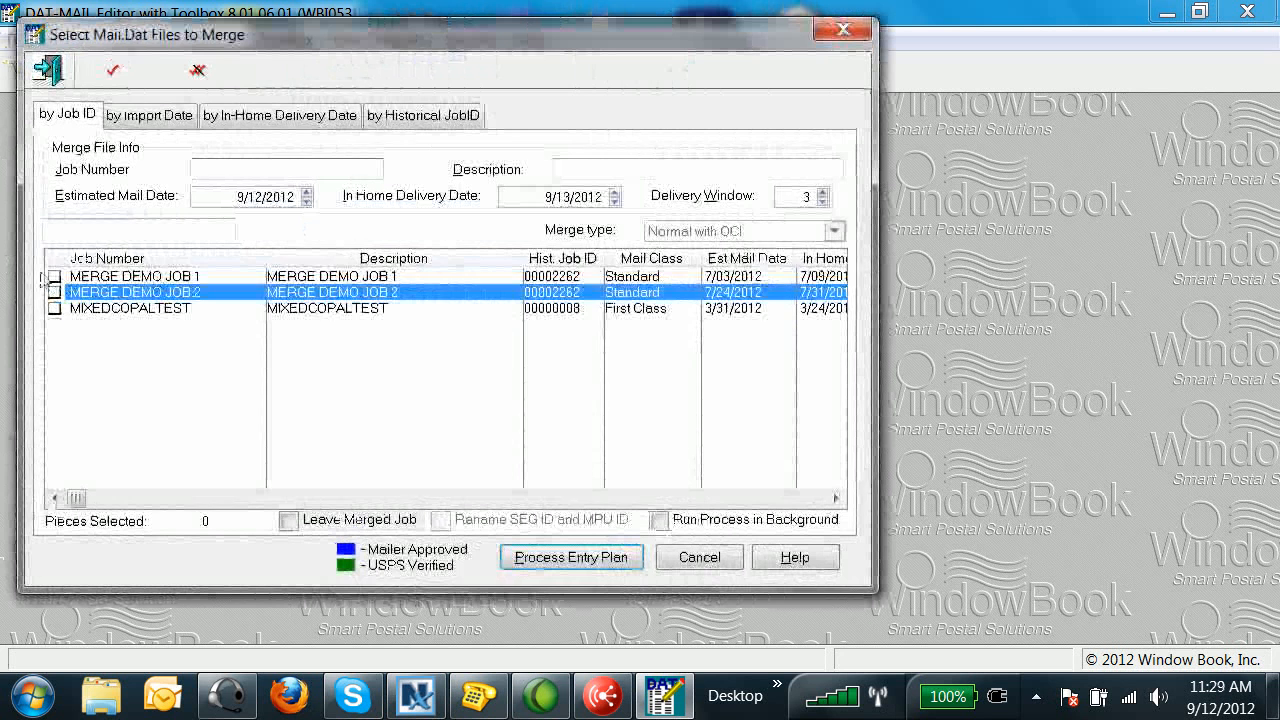
pyautogui.click(54, 276)
pyautogui.click(54, 292)
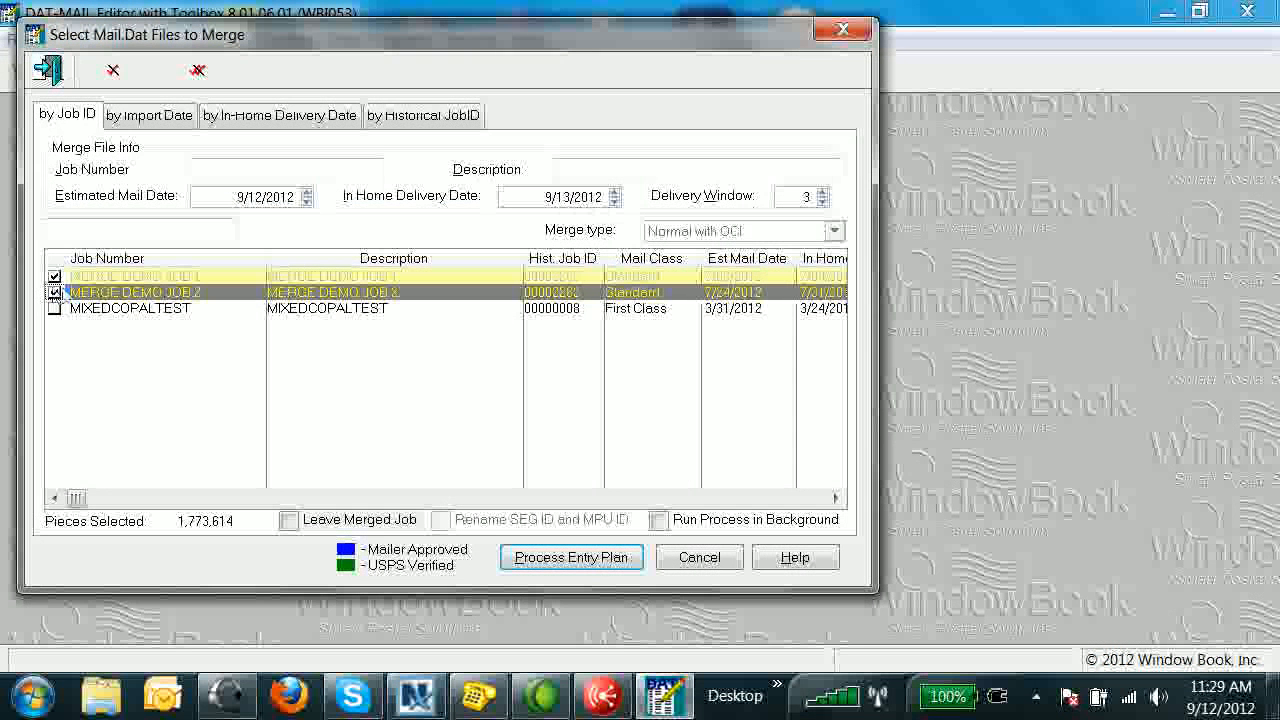
pyautogui.click(553, 562)
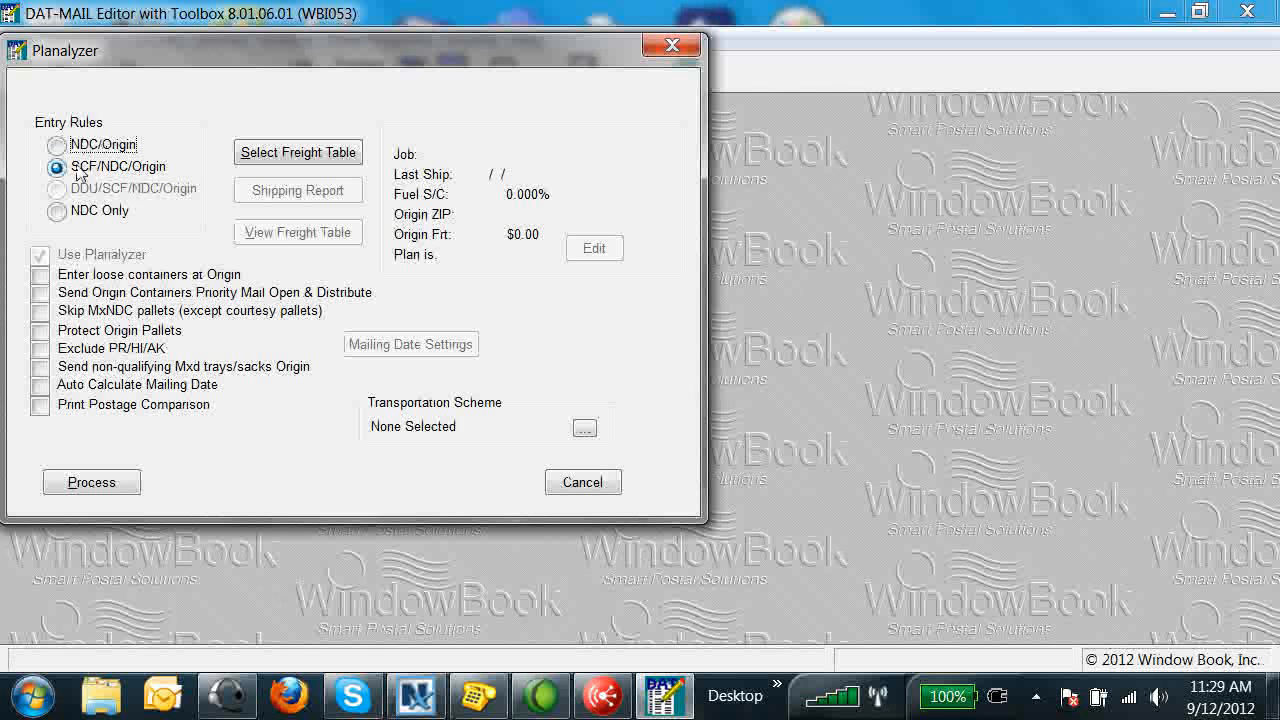
# Apply the Test freight table in Planalyzer with the SCF/NDC/Origin entry rule, and process the plan for all segments
pyautogui.click(268, 155)
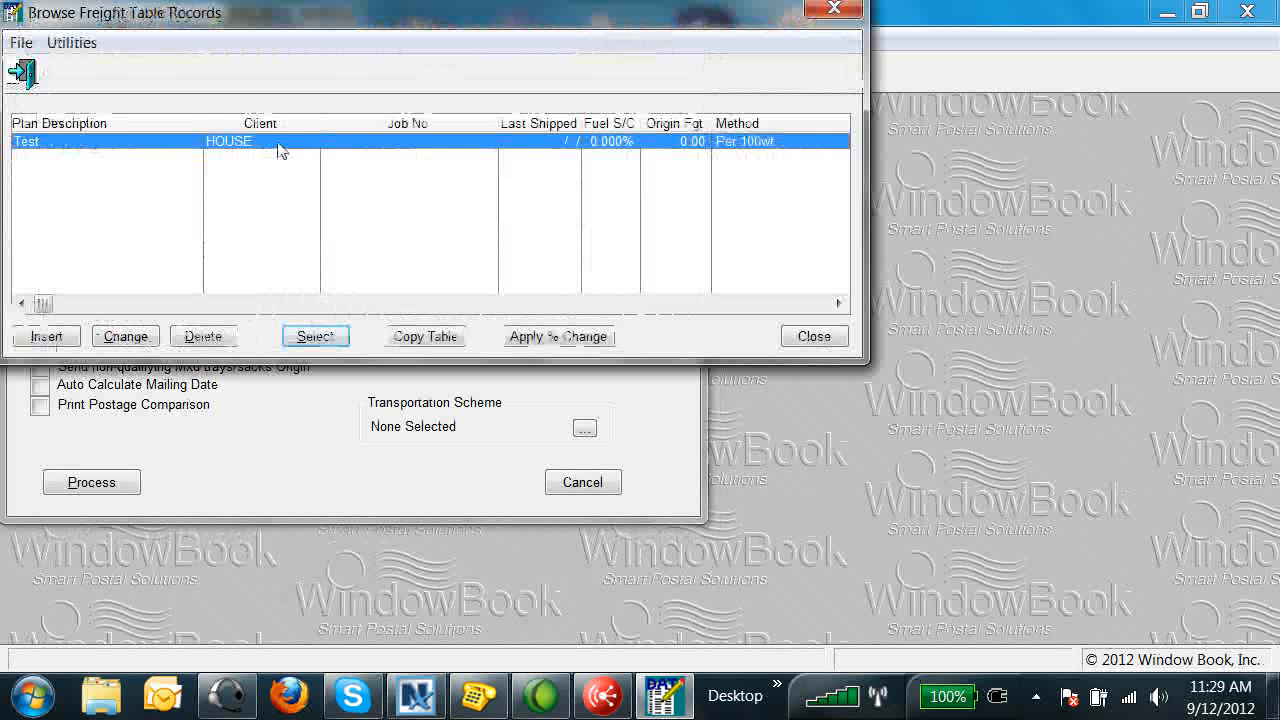
pyautogui.click(315, 336)
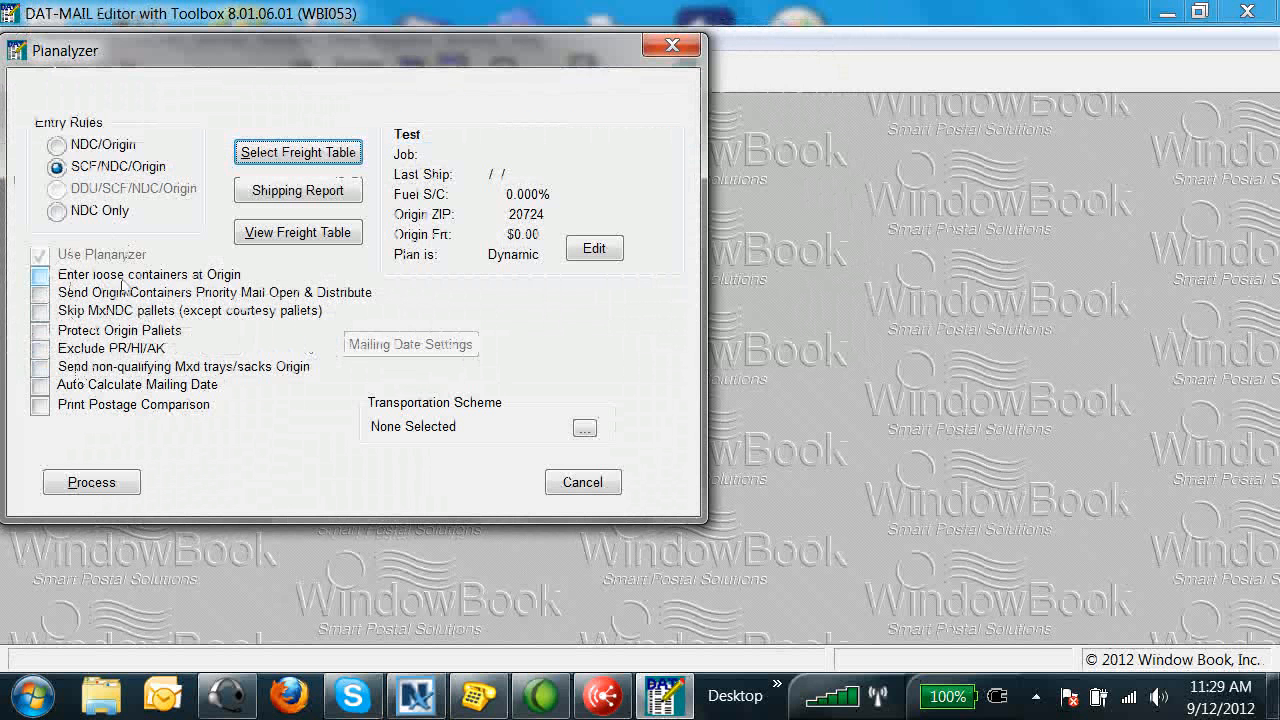
pyautogui.click(92, 483)
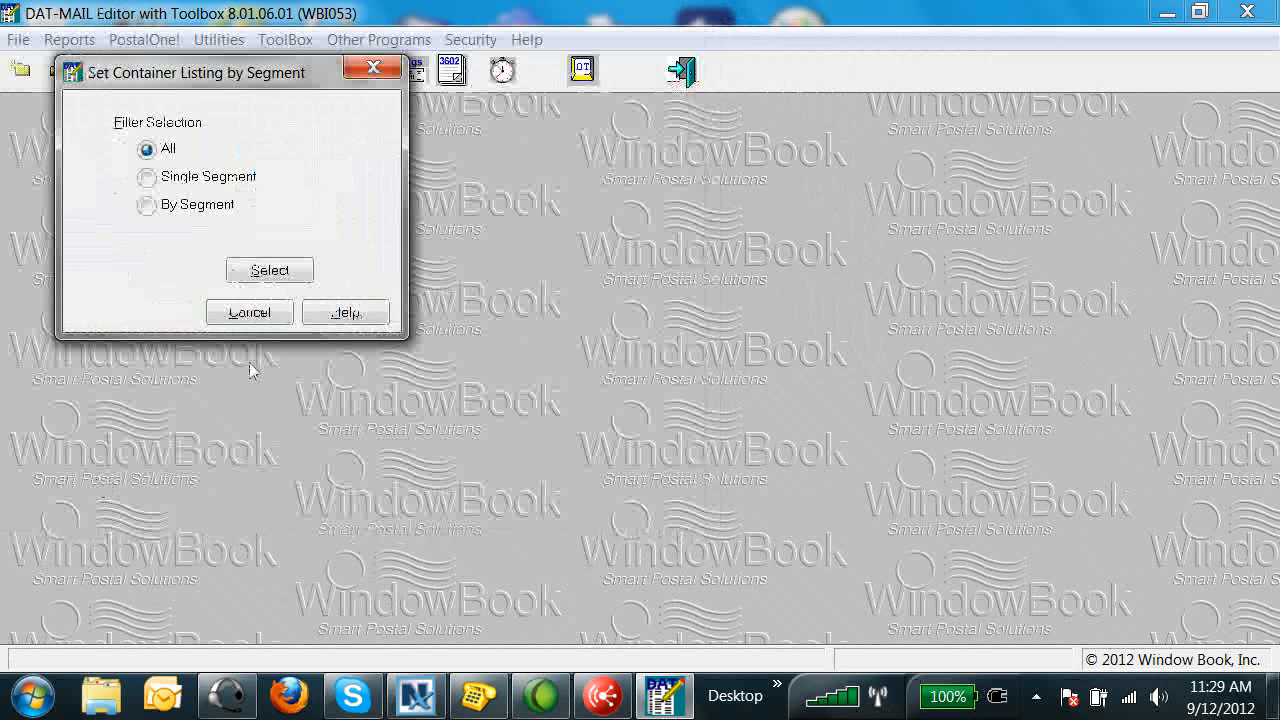
pyautogui.click(255, 270)
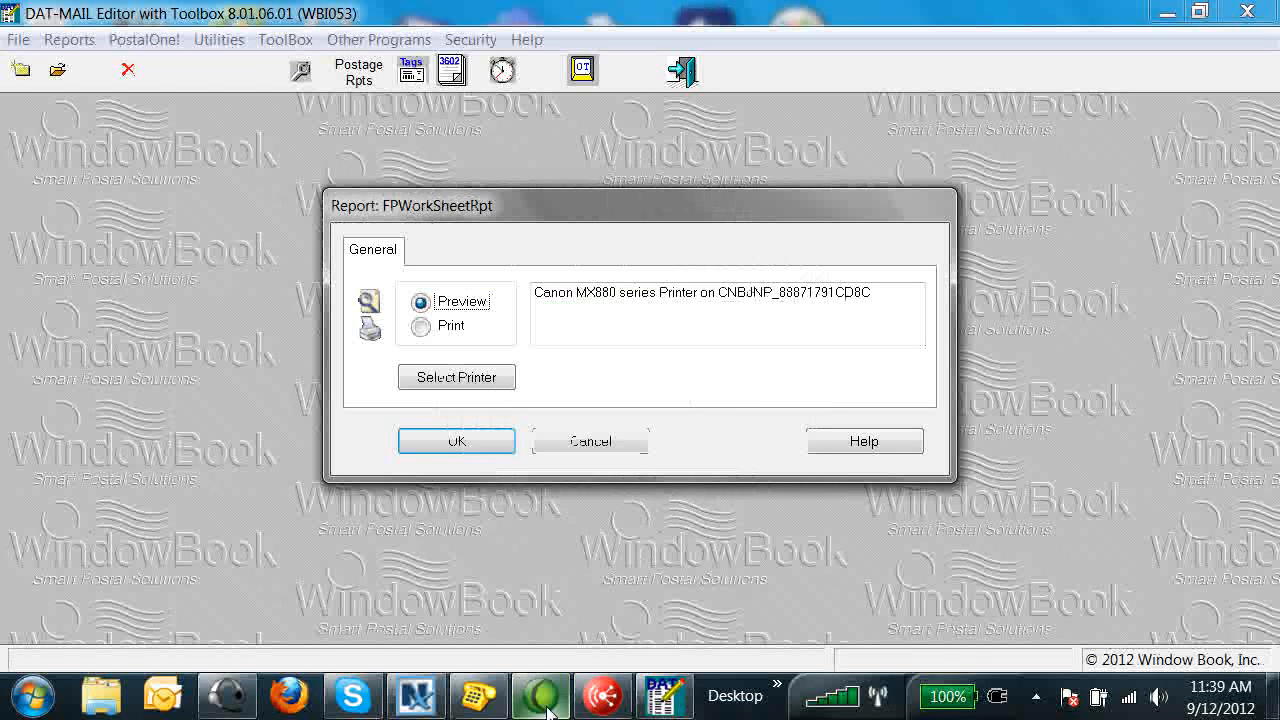
# Preview the shipping report and look back from its end through the Final Plan pages to the last Plan Worksheet page
pyautogui.click(440, 446)
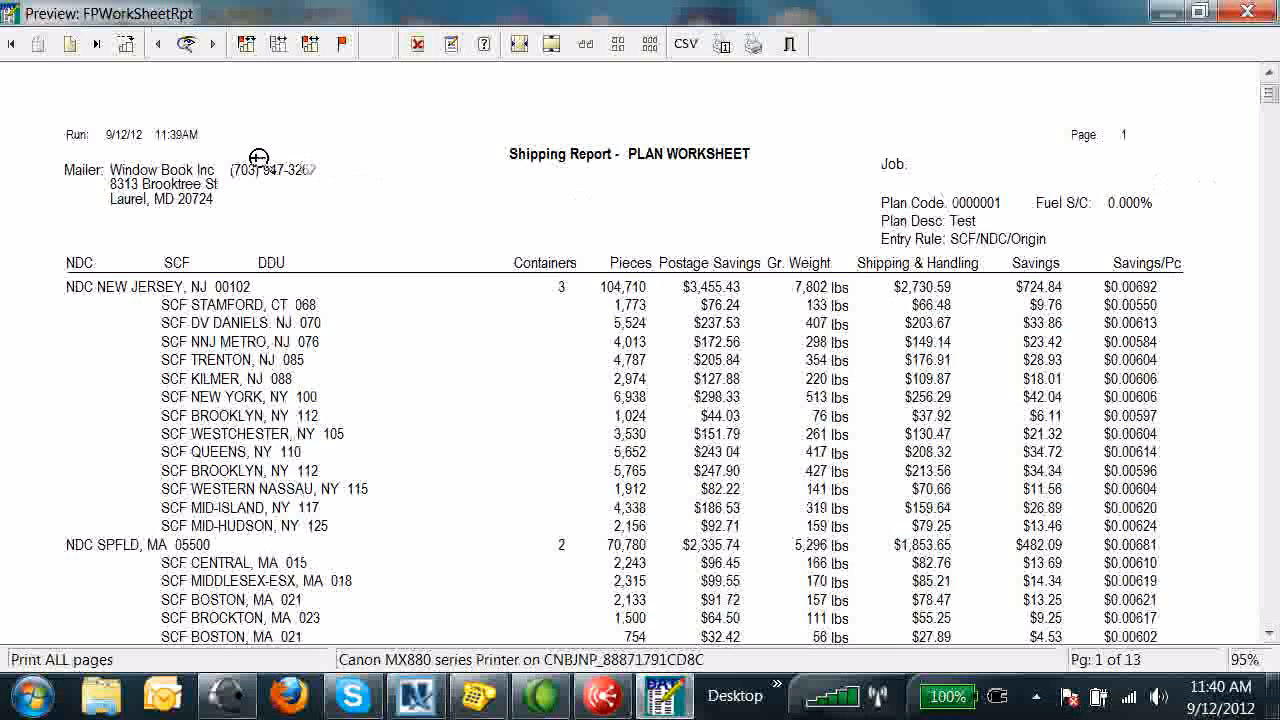
pyautogui.click(97, 44)
pyautogui.click(97, 44)
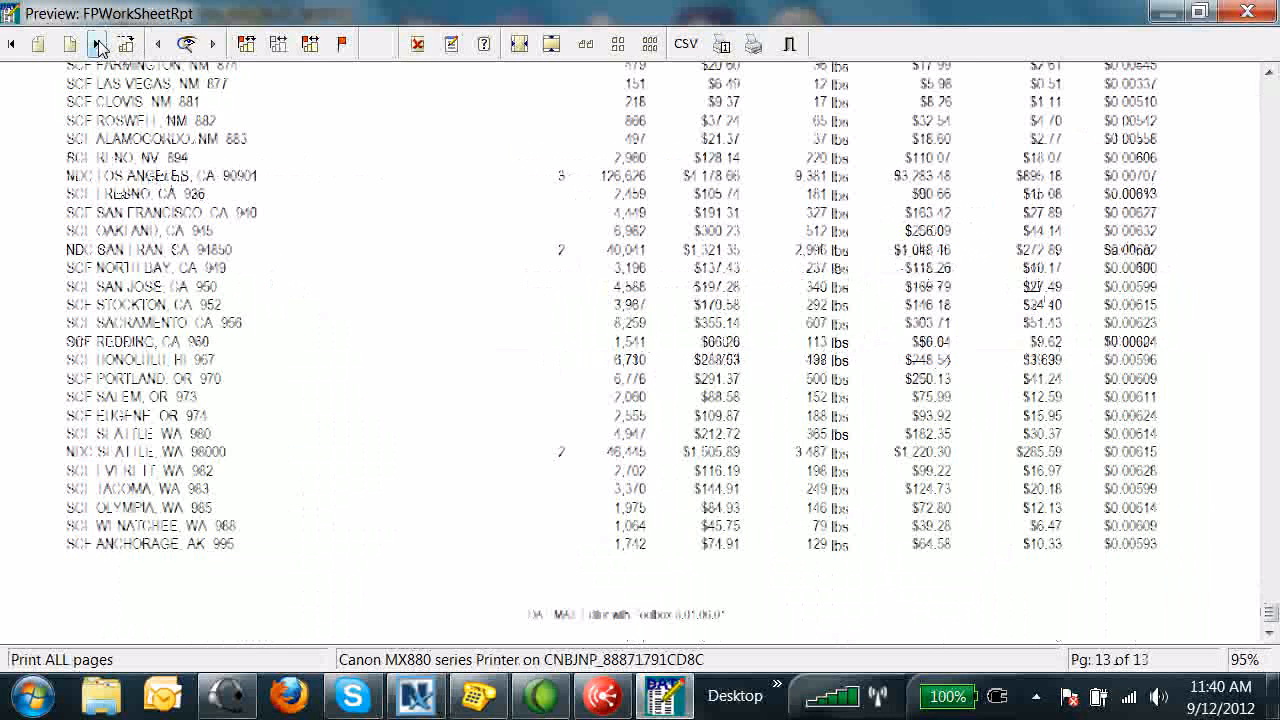
pyautogui.click(1269, 73)
pyautogui.click(1269, 73)
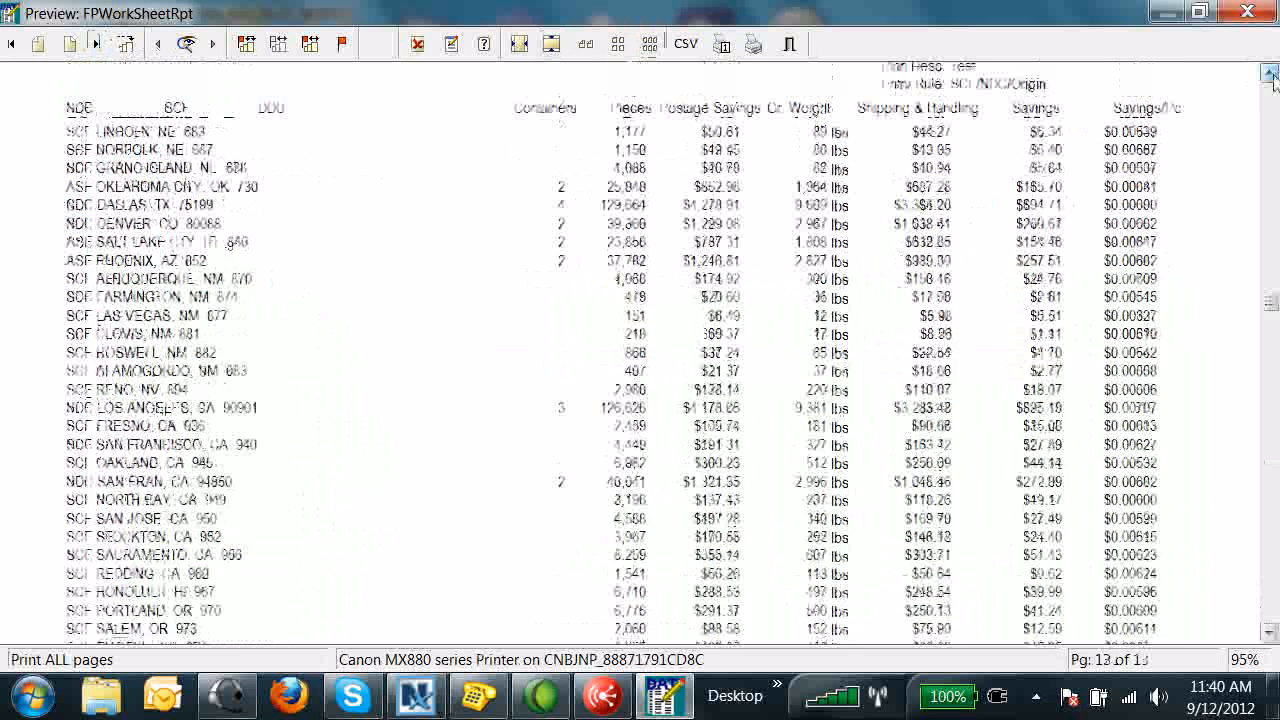
pyautogui.click(1269, 73)
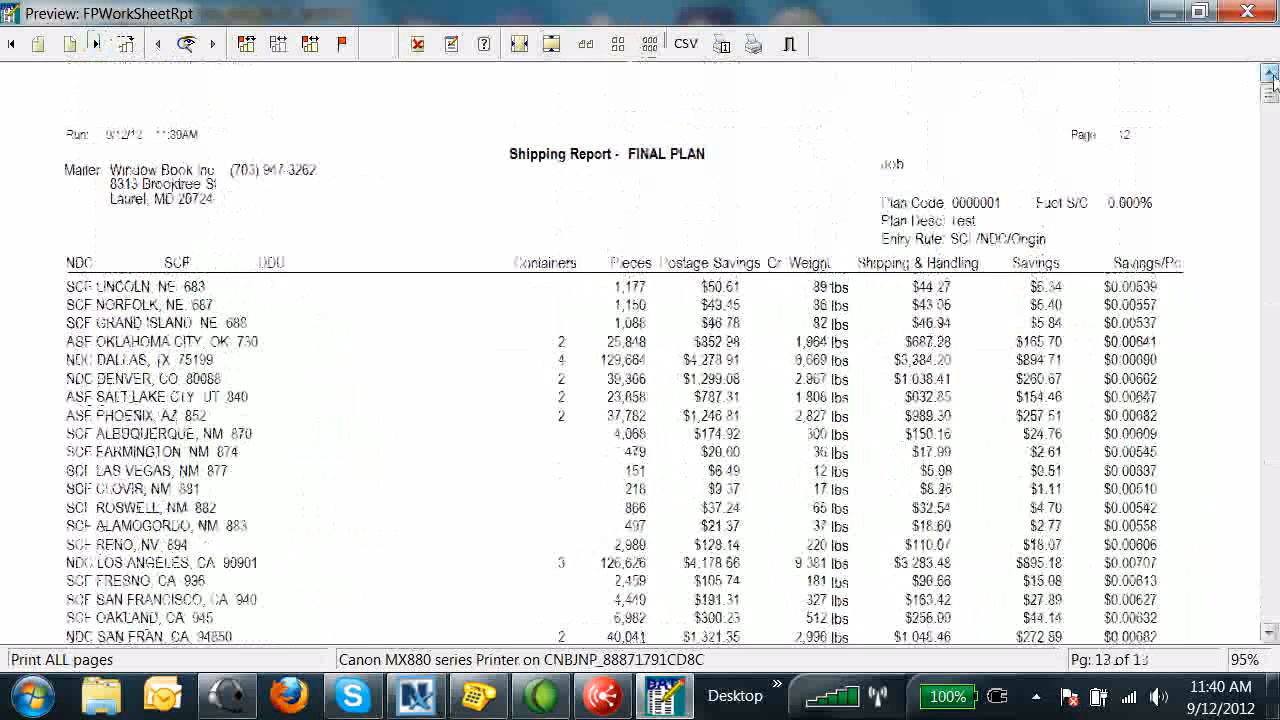
pyautogui.click(44, 51)
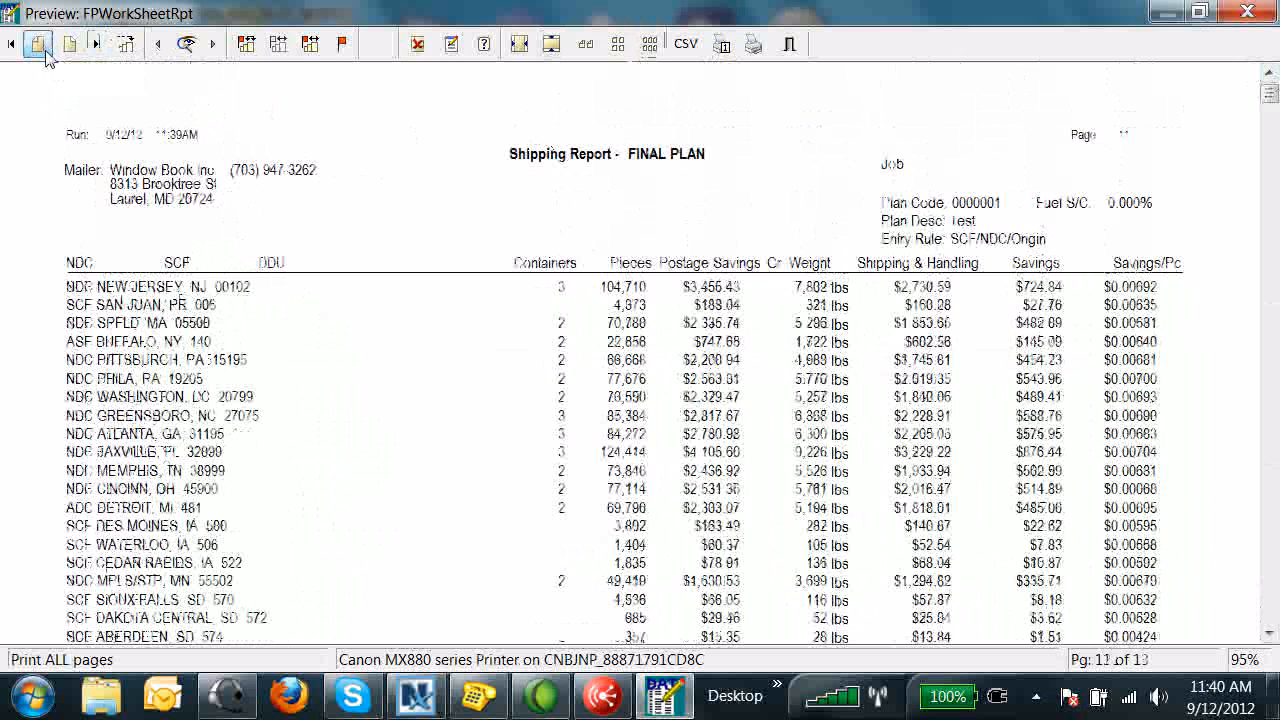
pyautogui.click(44, 51)
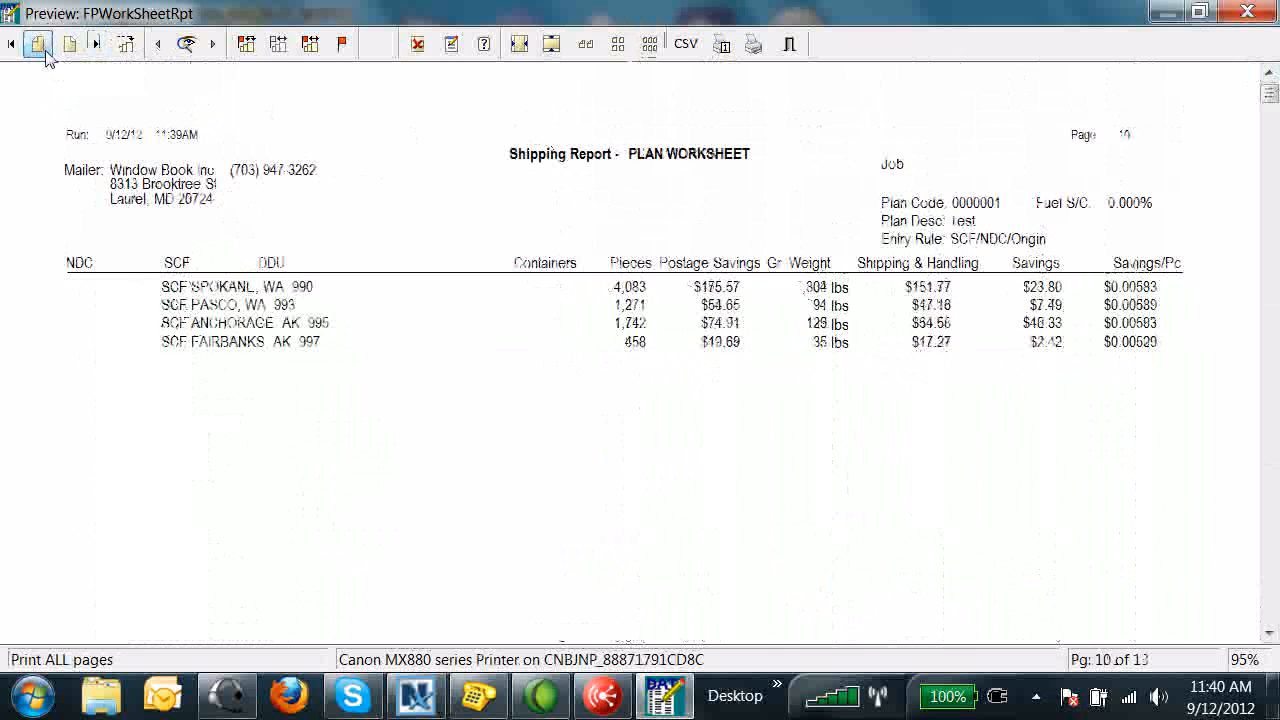
# Review the Final Plan section of the shipping report from its first page through to the totals page
pyautogui.click(70, 51)
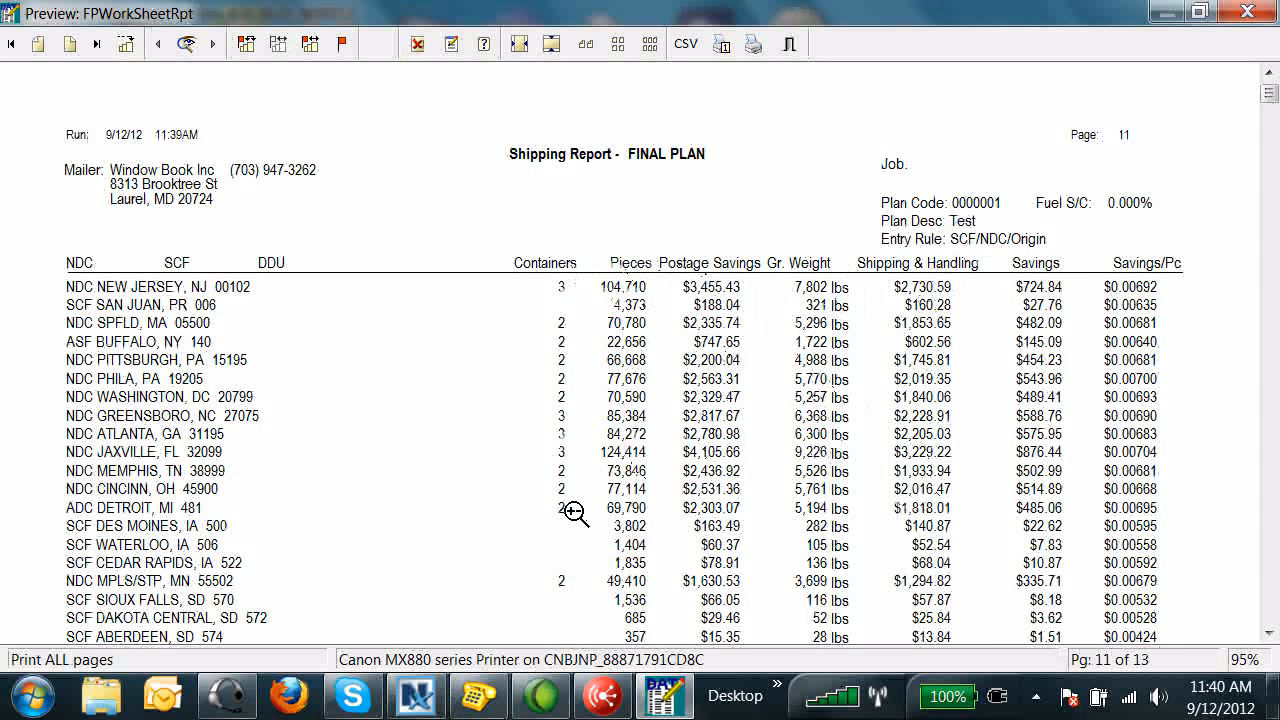
pyautogui.scroll(-1, 575, 512)
pyautogui.scroll(-3, 575, 512)
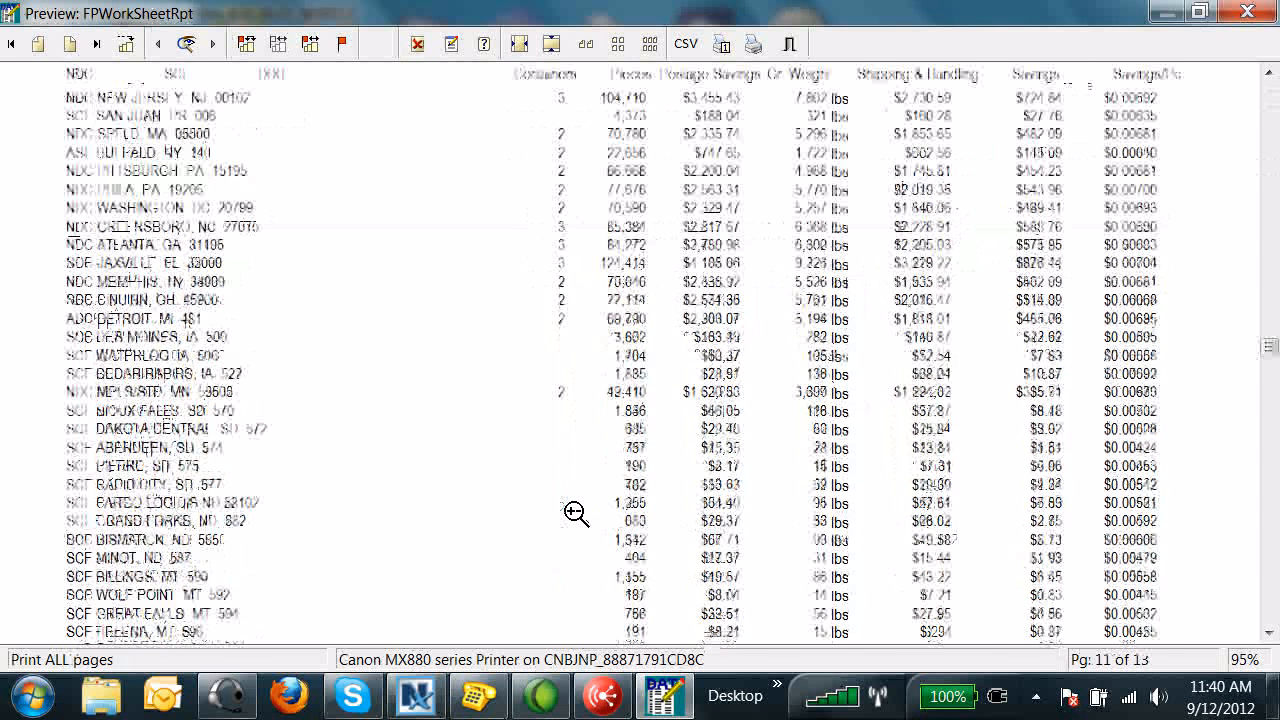
pyautogui.scroll(-4, 575, 512)
pyautogui.scroll(-4, 575, 512)
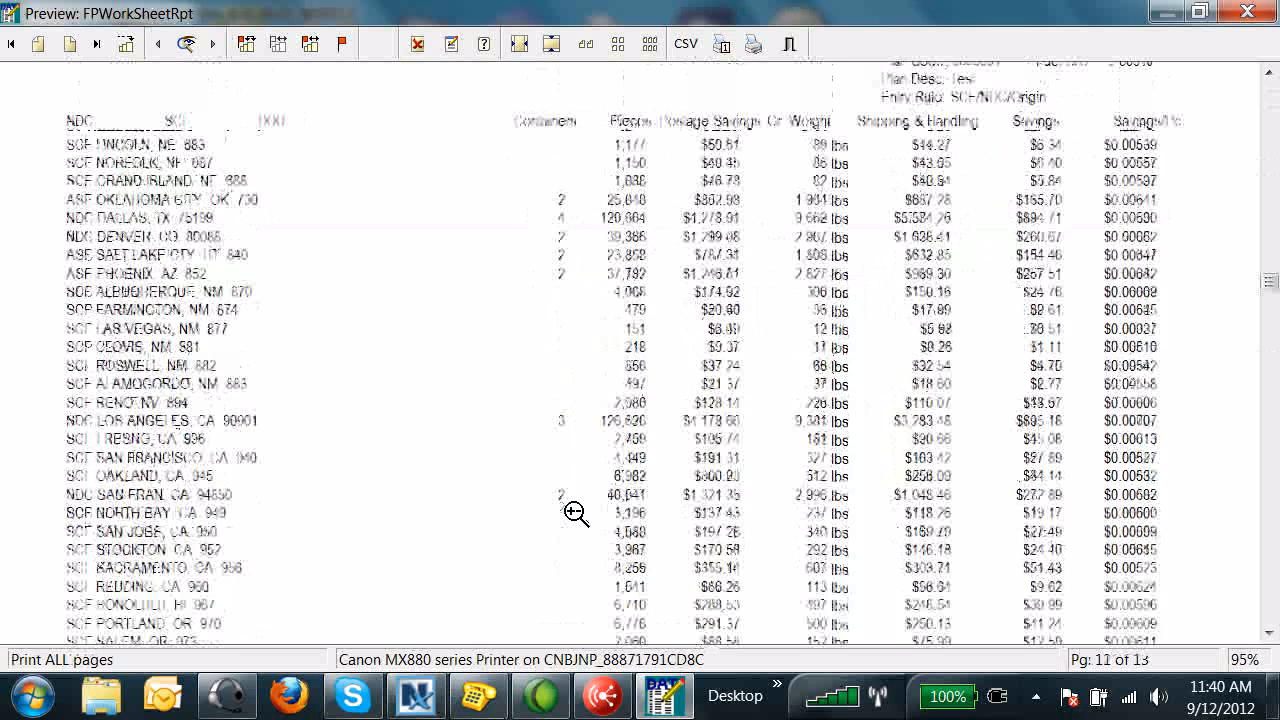
pyautogui.scroll(-4, 575, 512)
pyautogui.scroll(-3, 575, 512)
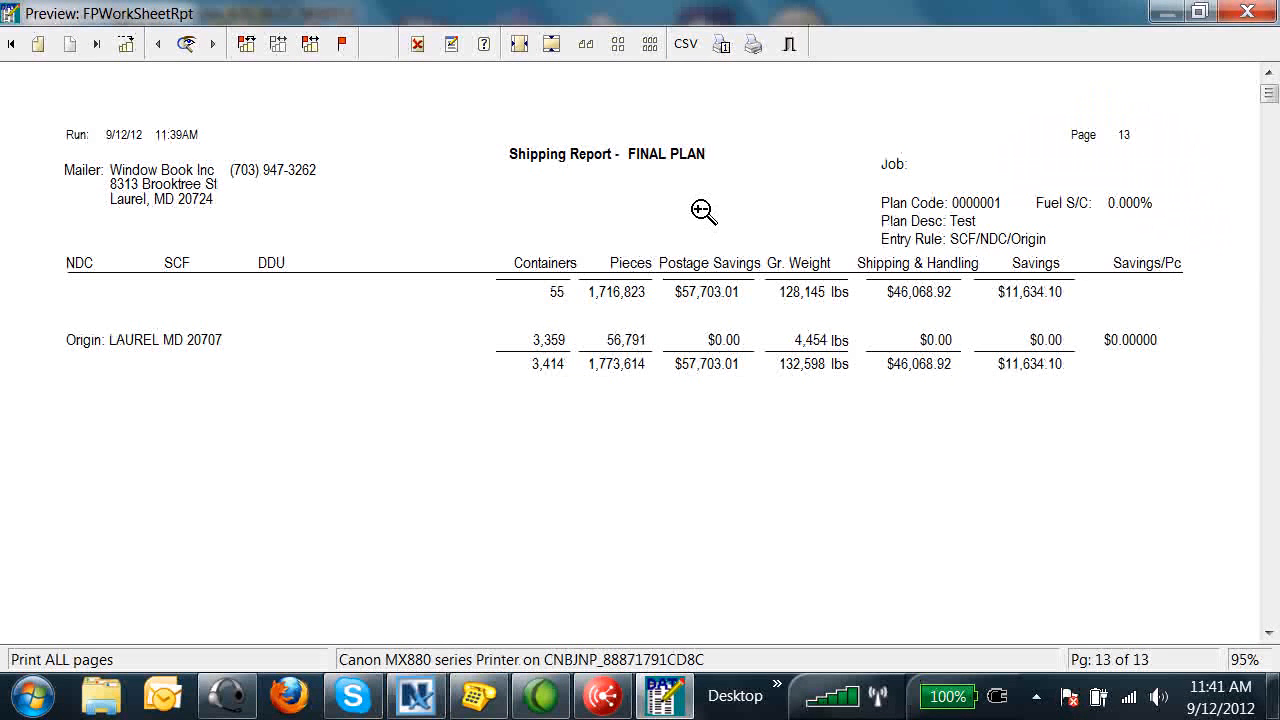
# Exit the report preview and accept the freight plan with the option to modify dates
pyautogui.press('Escape')
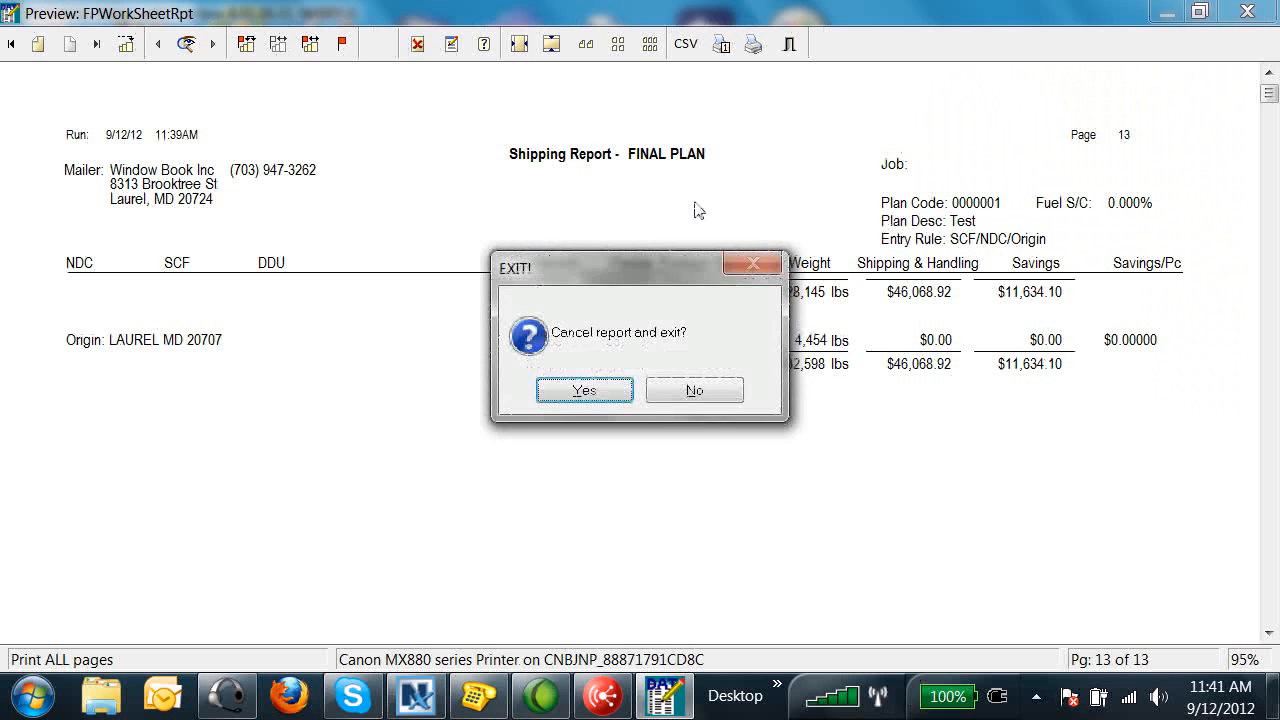
pyautogui.click(589, 395)
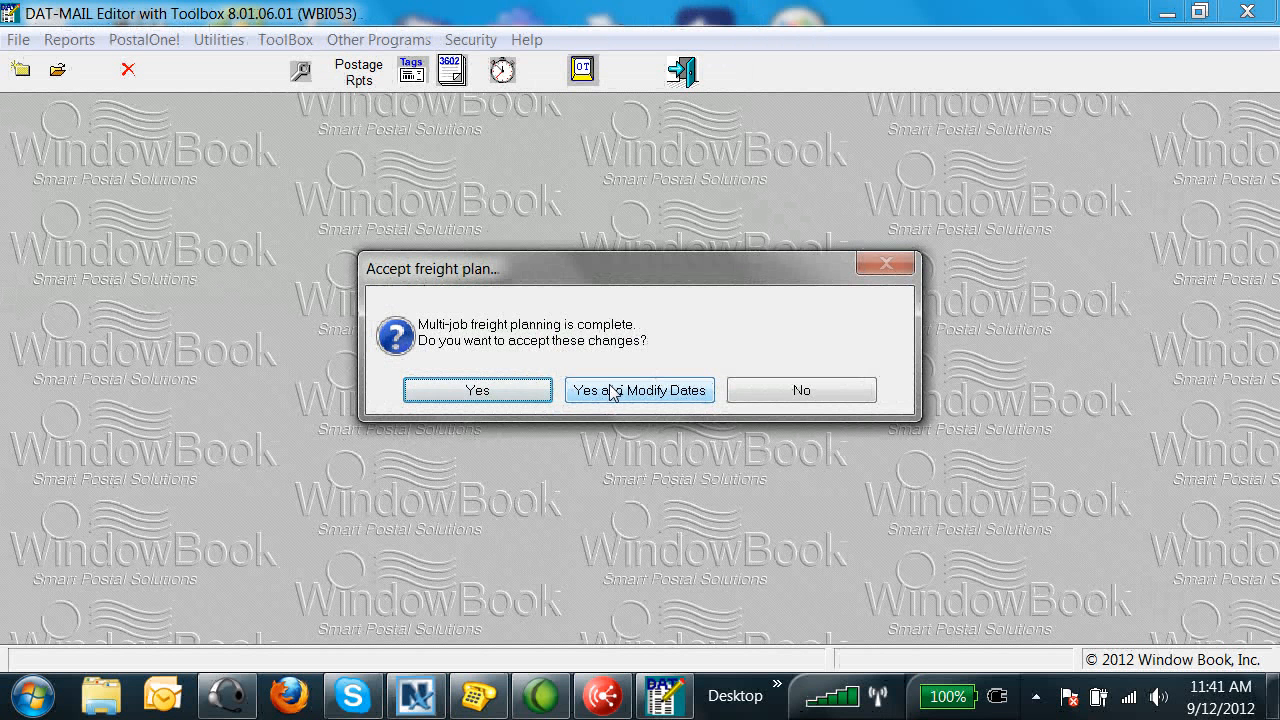
pyautogui.click(611, 388)
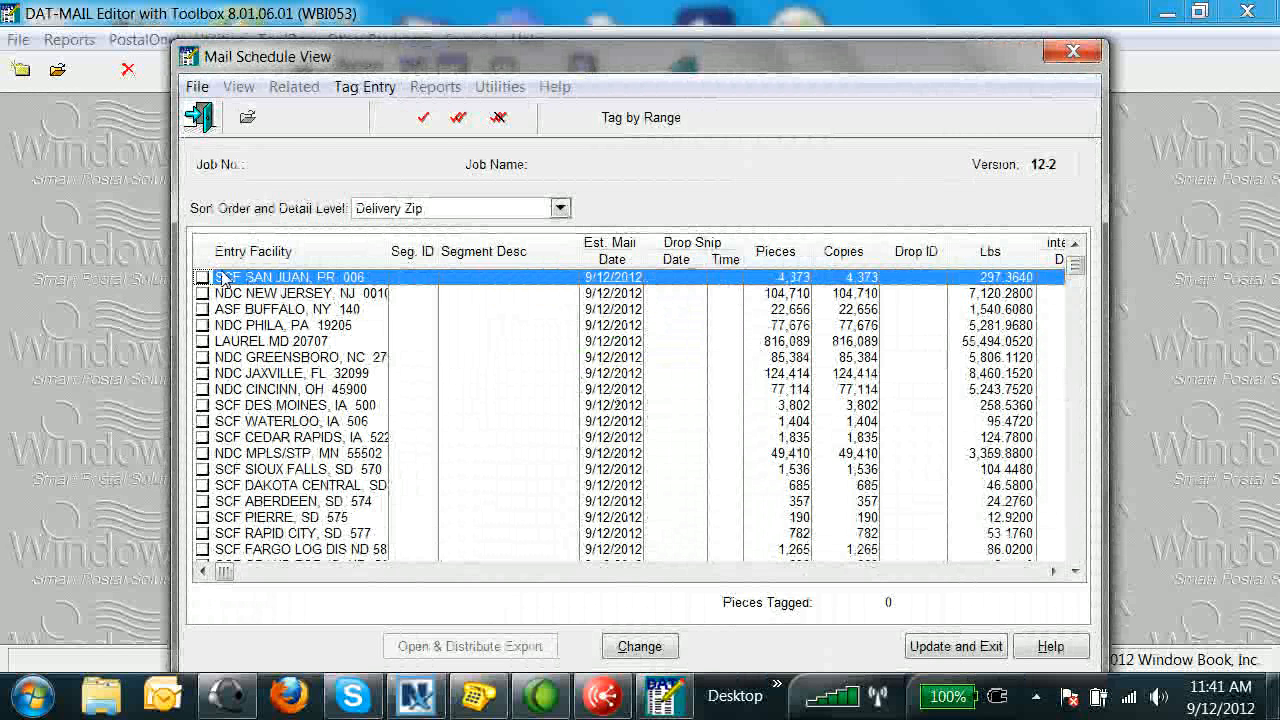
# For the NDC Greensboro, NC entry, set the actual container ship date to 9/19/2012 and the in-home delivery date to 9/24/2012
pyautogui.click(236, 360)
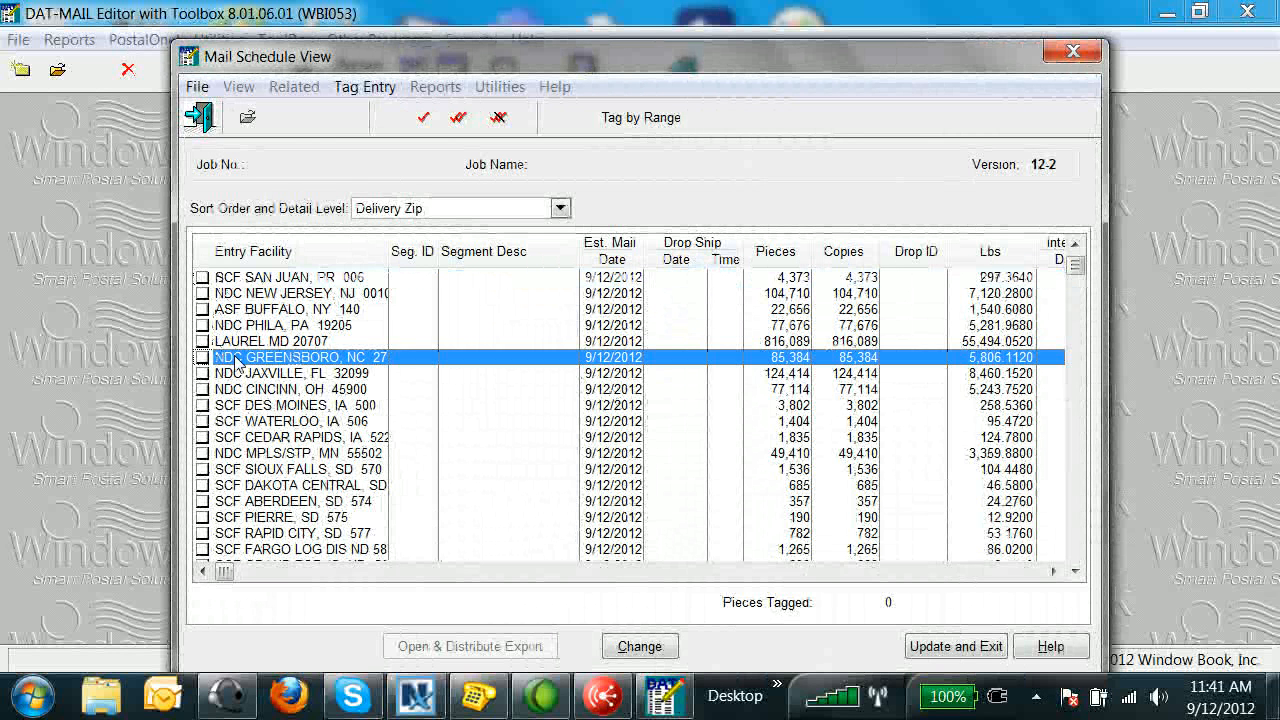
pyautogui.click(639, 646)
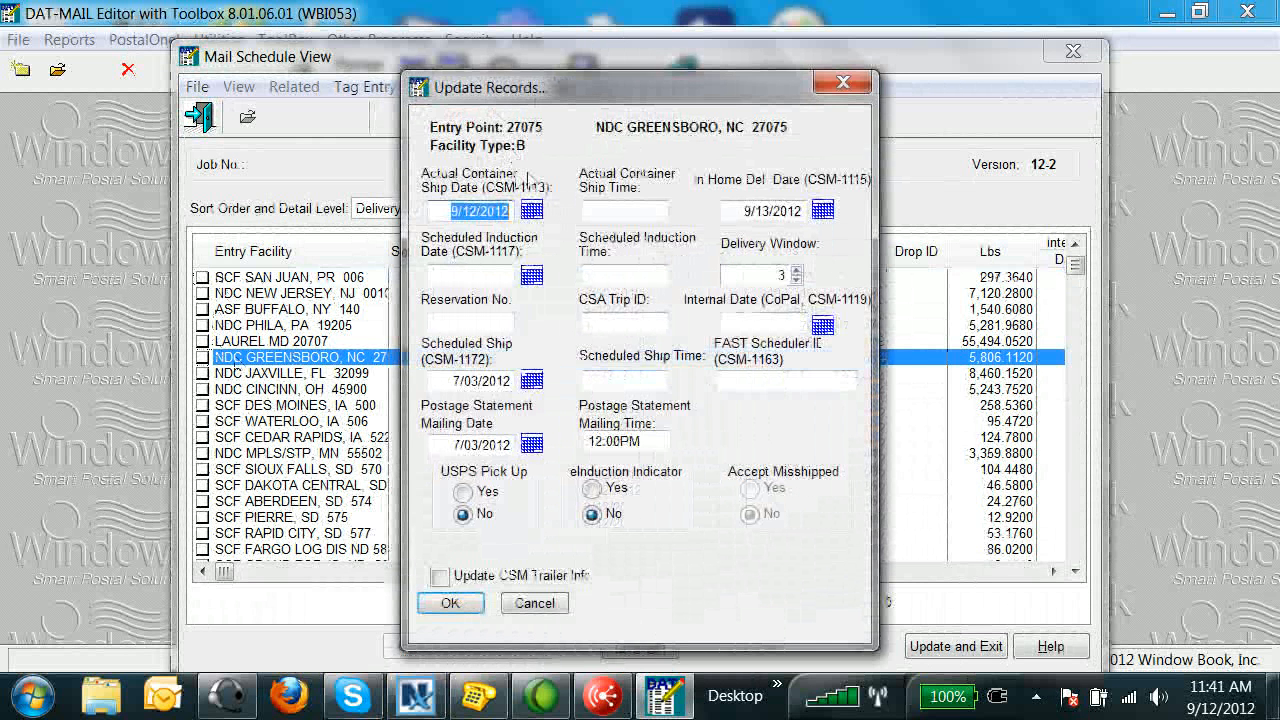
pyautogui.click(530, 210)
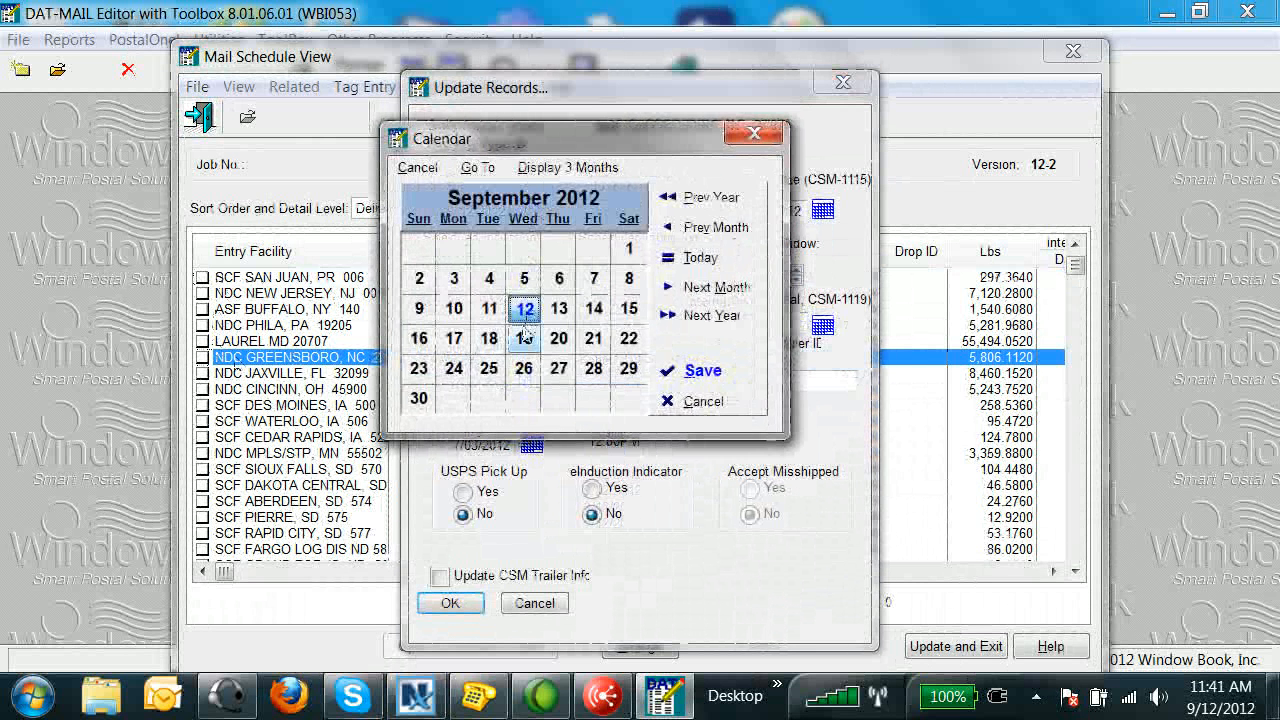
pyautogui.click(524, 338)
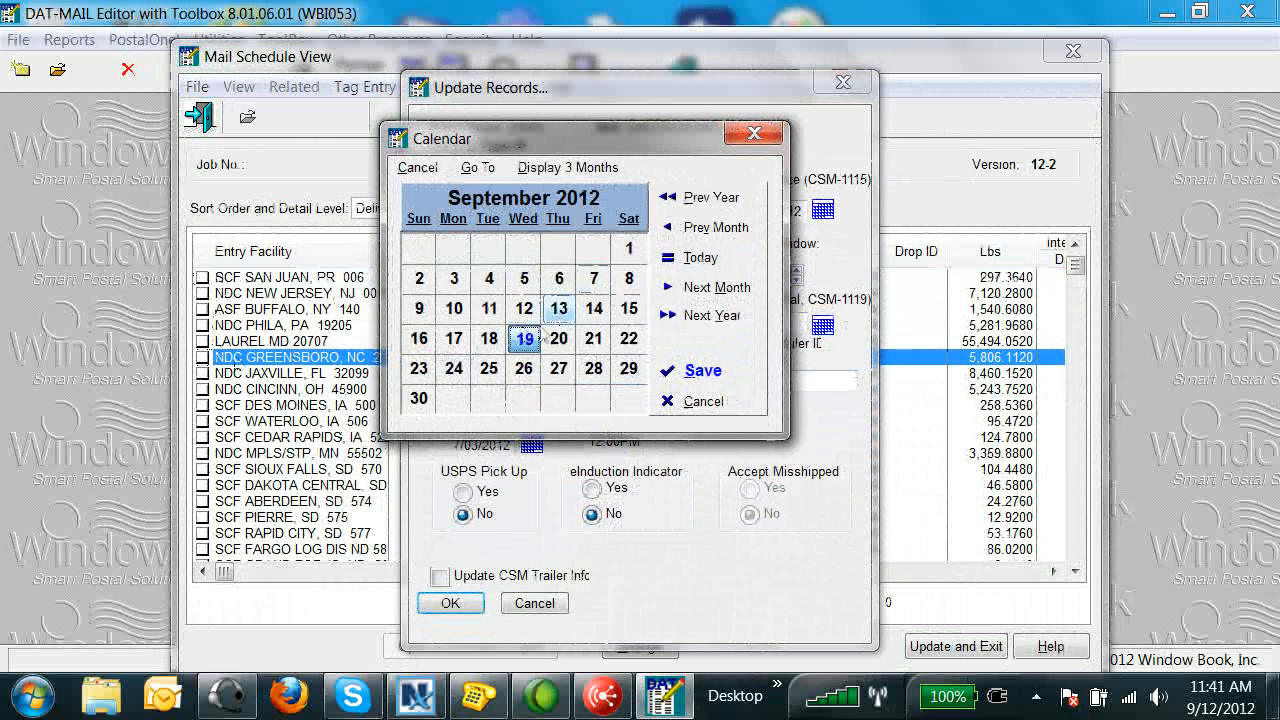
pyautogui.click(700, 370)
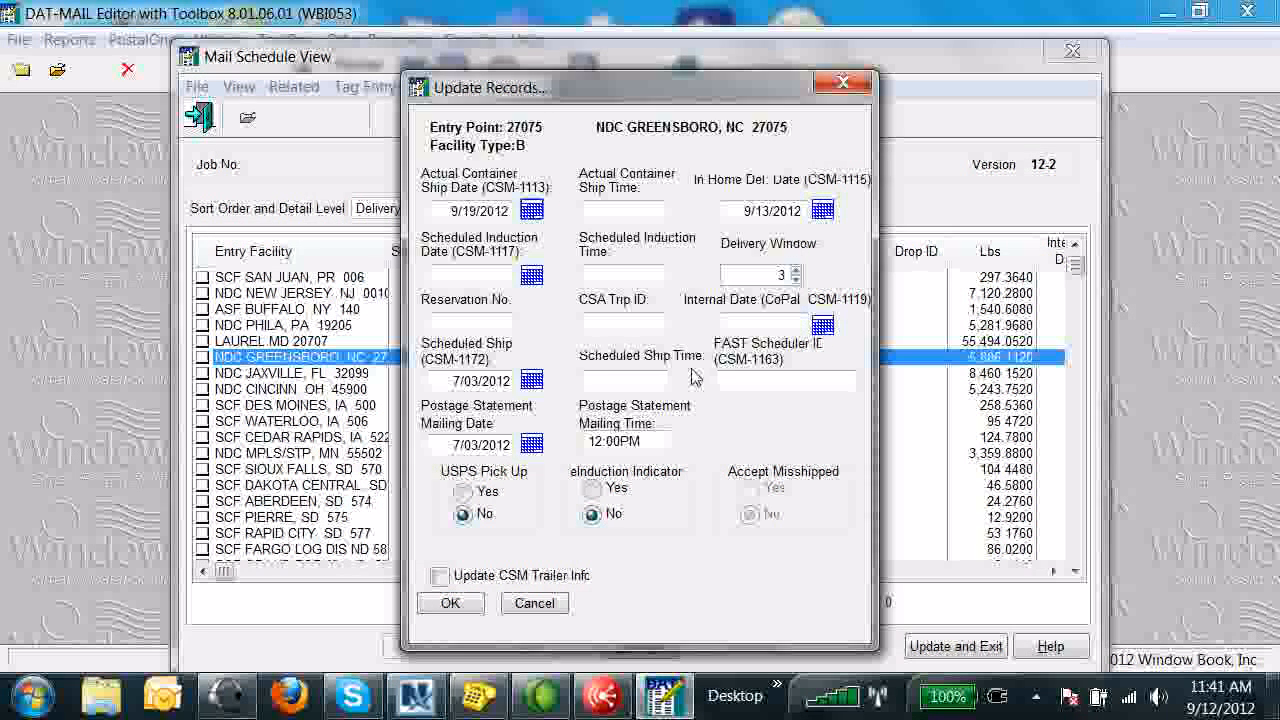
pyautogui.click(822, 210)
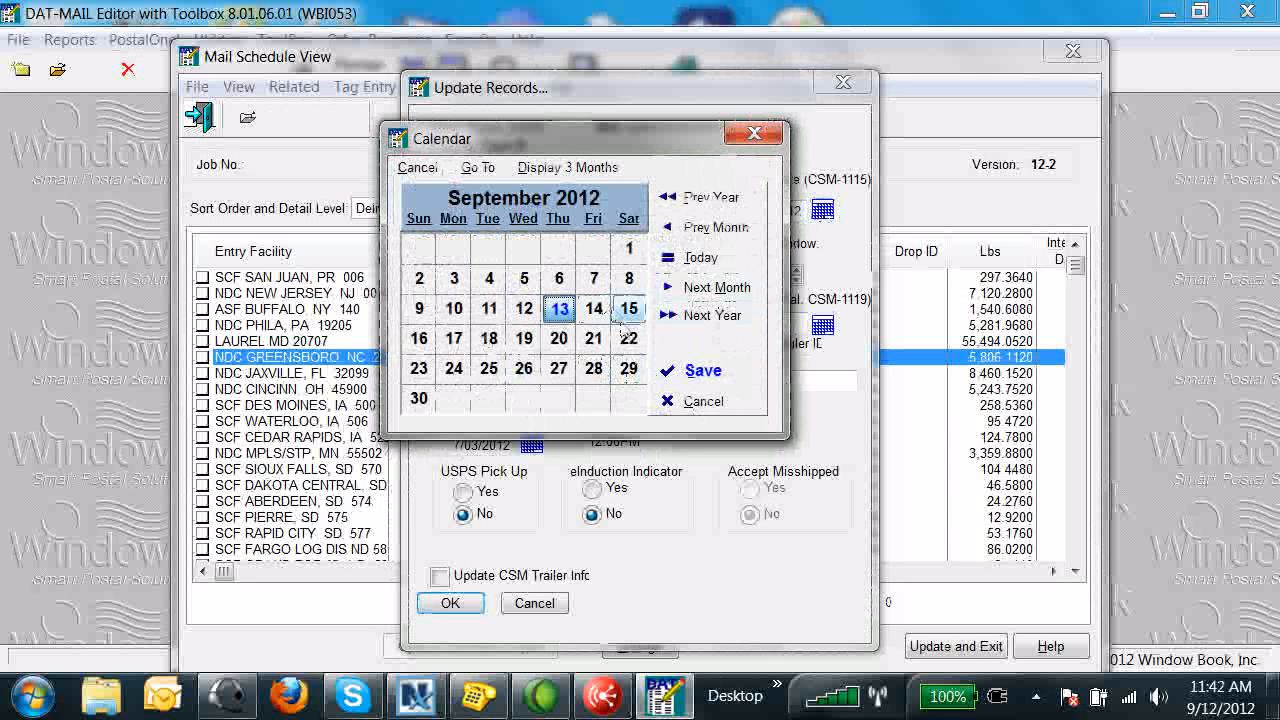
pyautogui.click(457, 370)
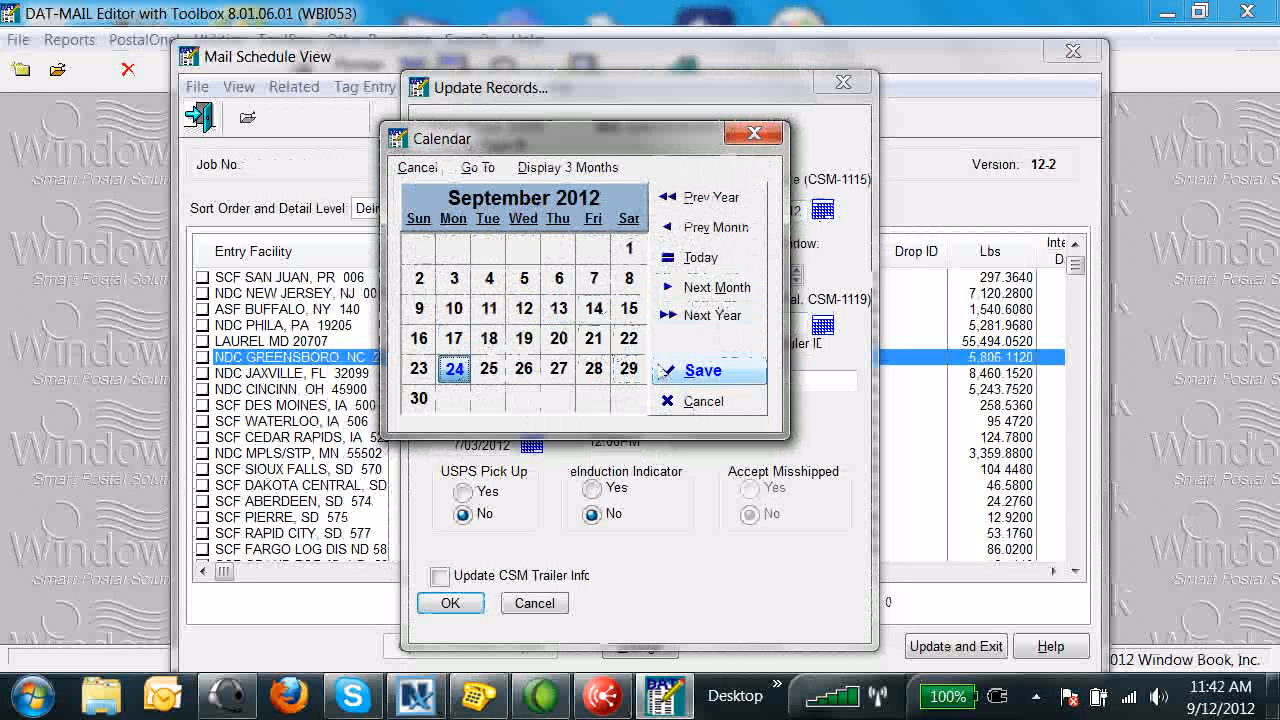
pyautogui.click(690, 376)
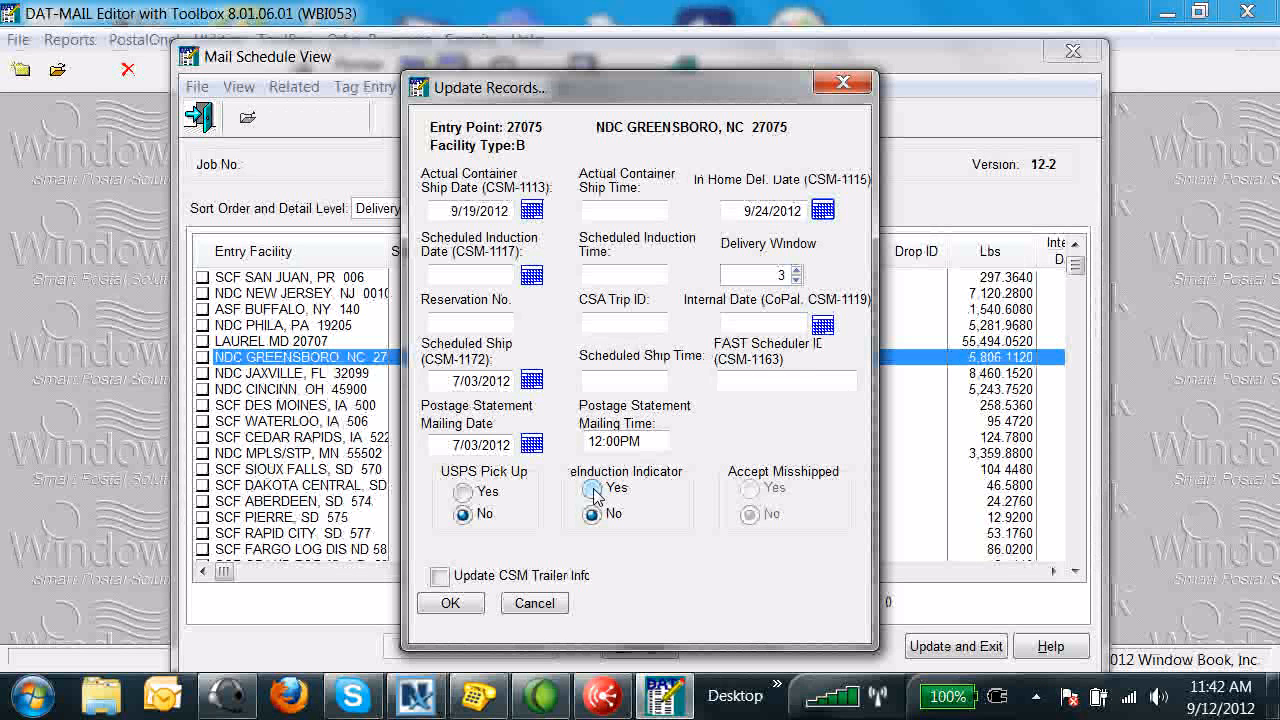
# Save the Greensboro record with the CSM trailer info update left off, and exit the mail schedule updating the original files
pyautogui.click(440, 577)
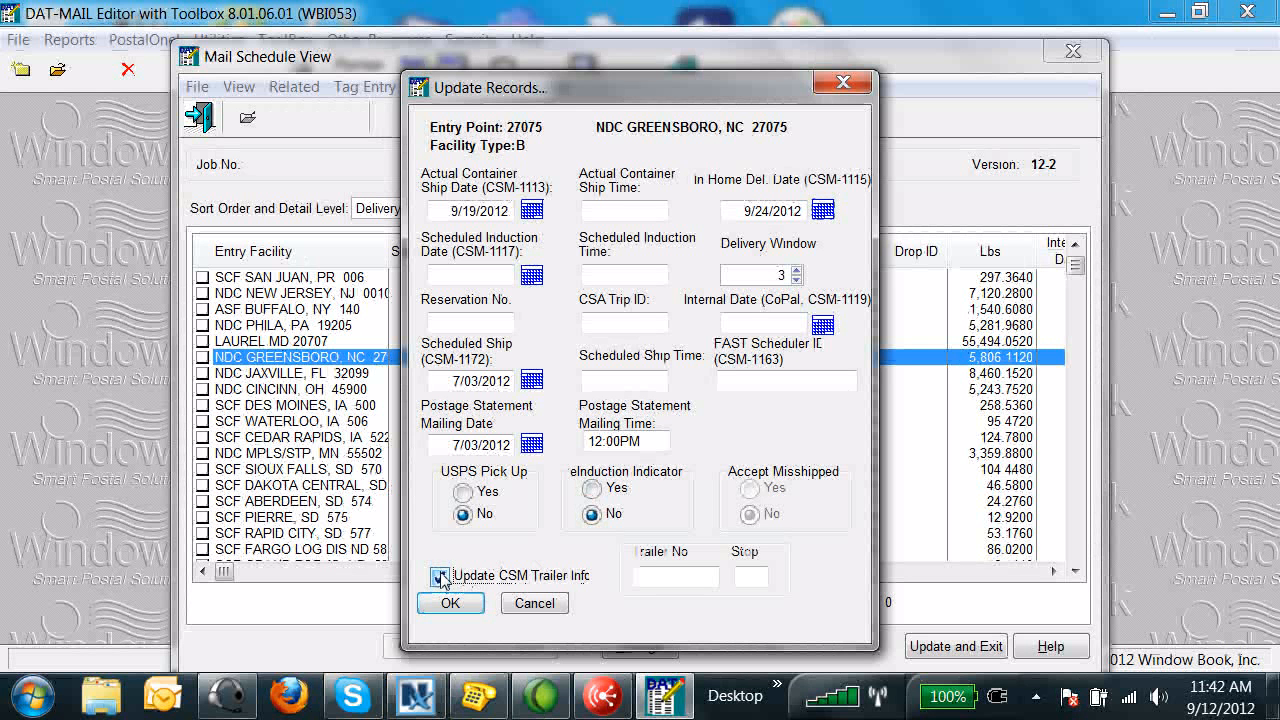
pyautogui.click(440, 577)
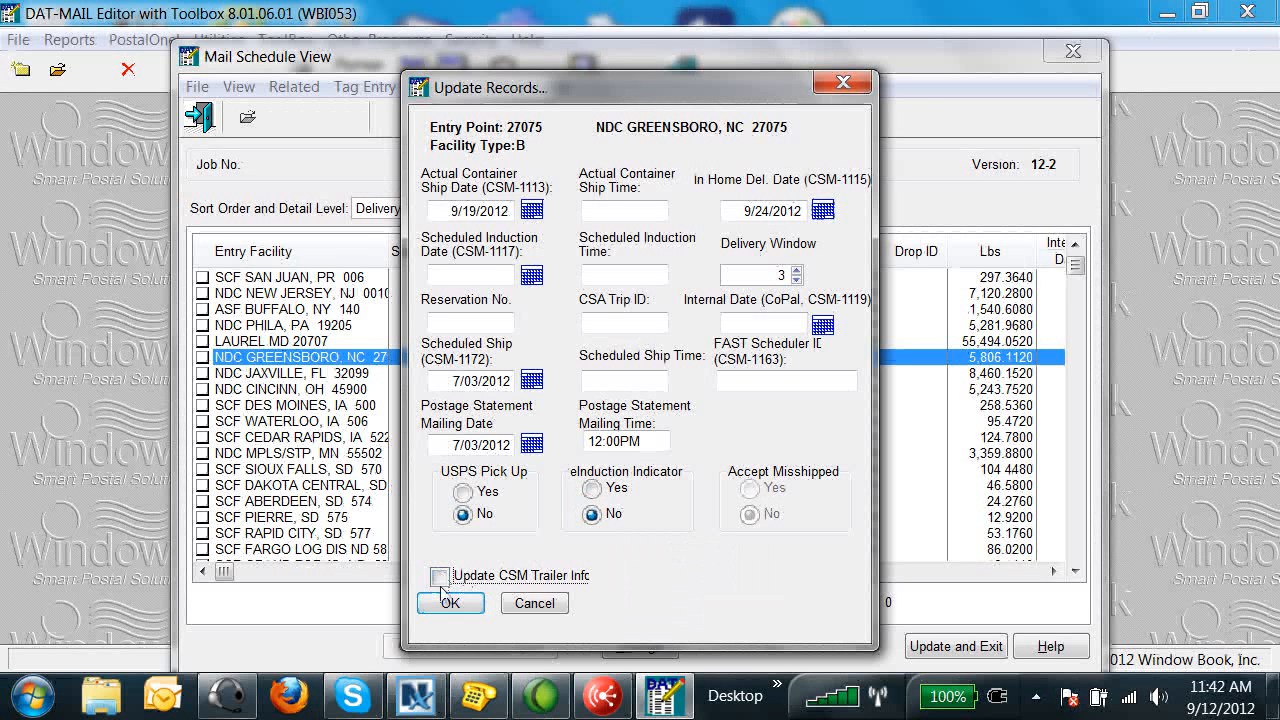
pyautogui.click(446, 603)
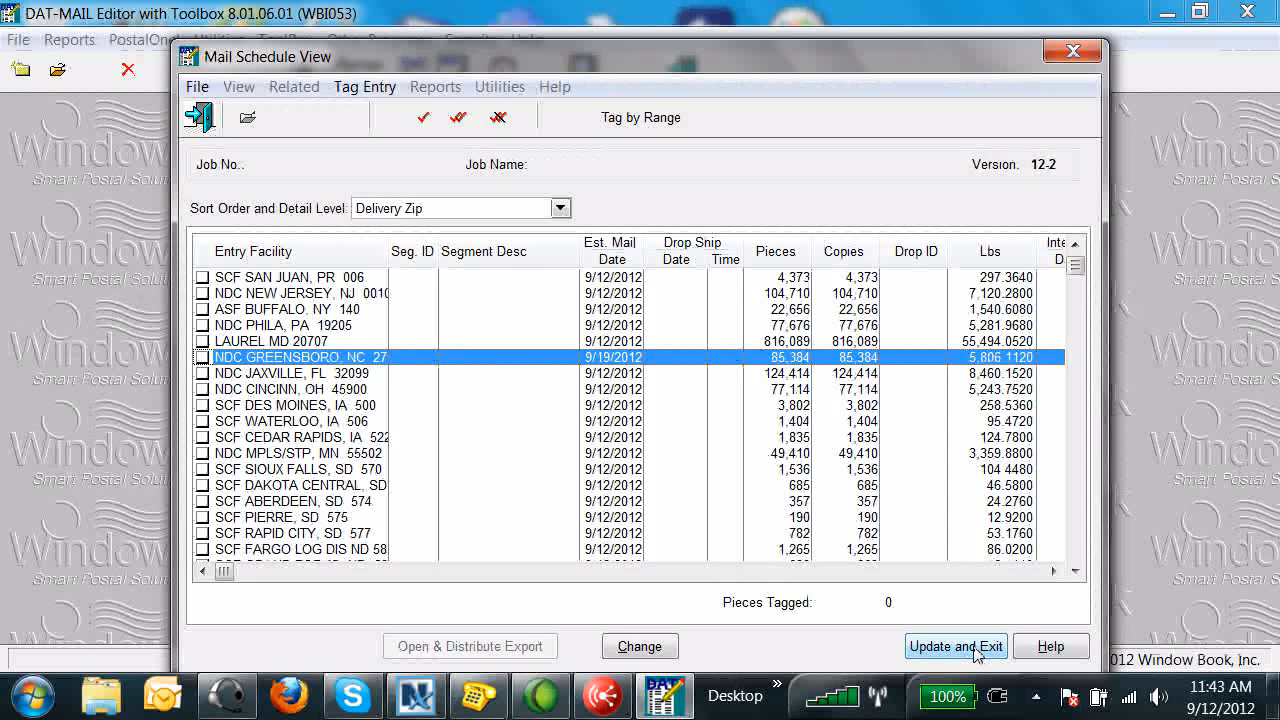
pyautogui.click(955, 646)
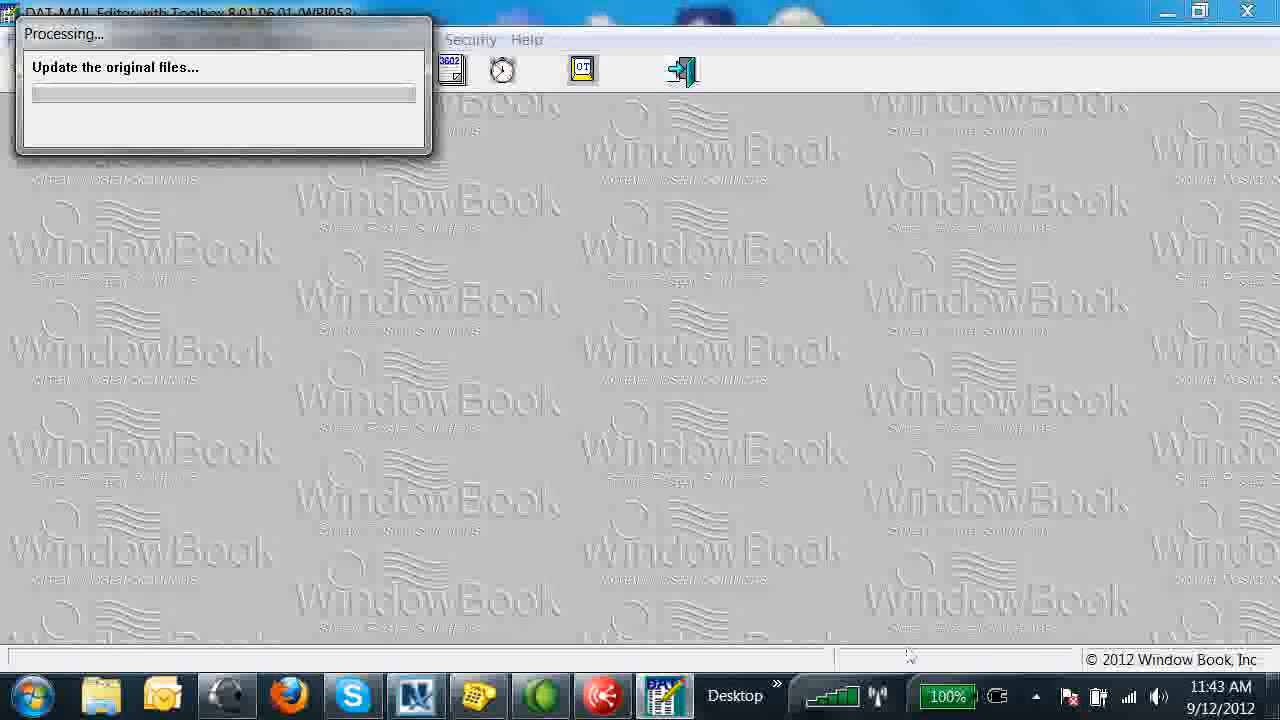